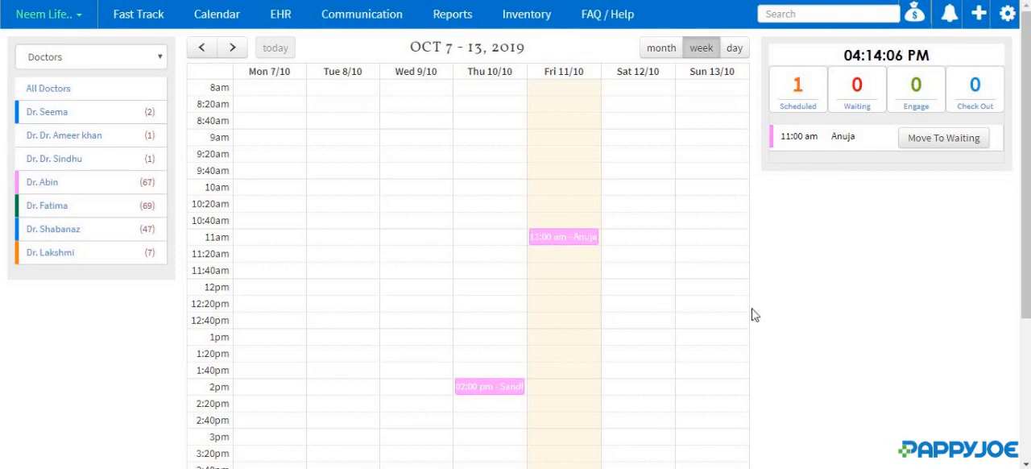
- Start a new appointment and find the existing patient by name, picking the second match to fill in the patient details
{"action": "left_click", "coordinate": [976, 15]}
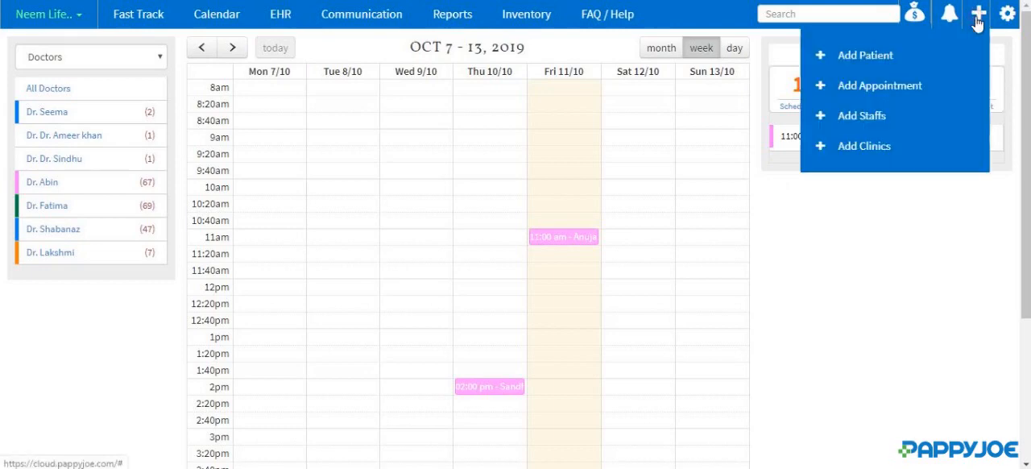
{"action": "left_click", "coordinate": [878, 87]}
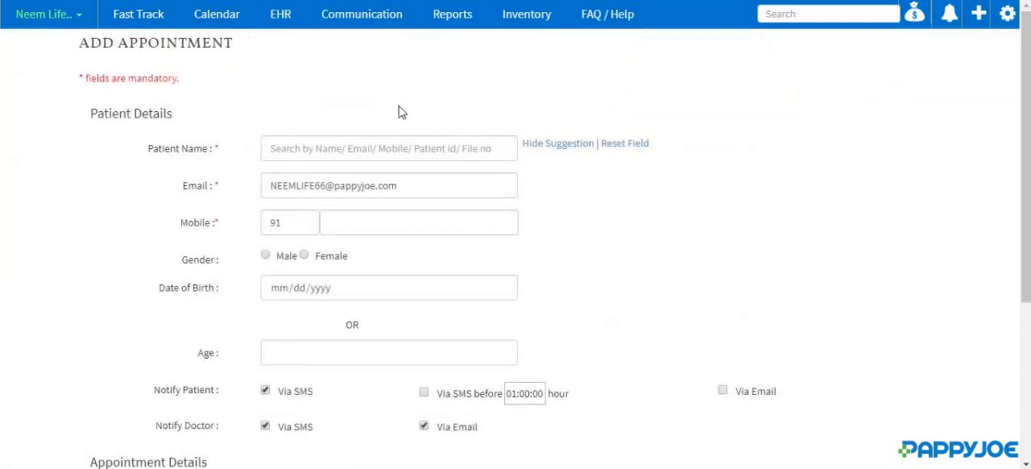
{"action": "left_click", "coordinate": [286, 149]}
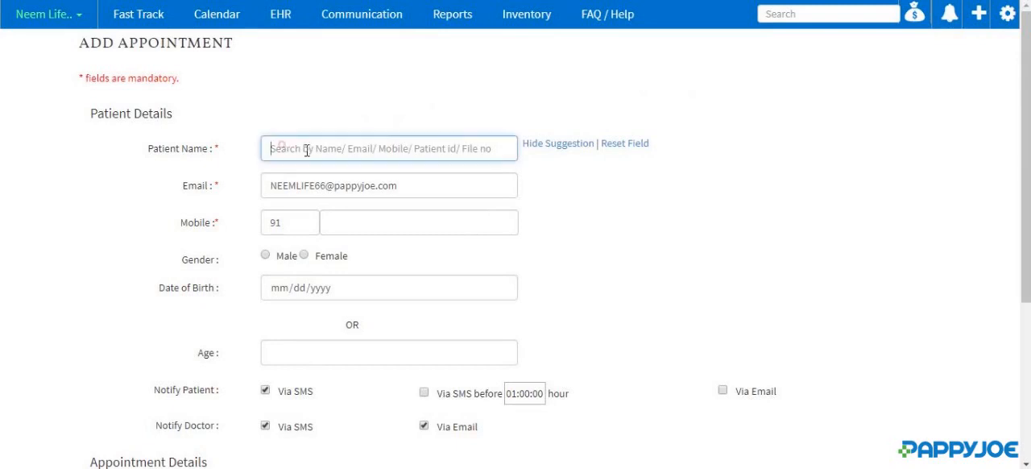
{"action": "type", "text": "Mathe"}
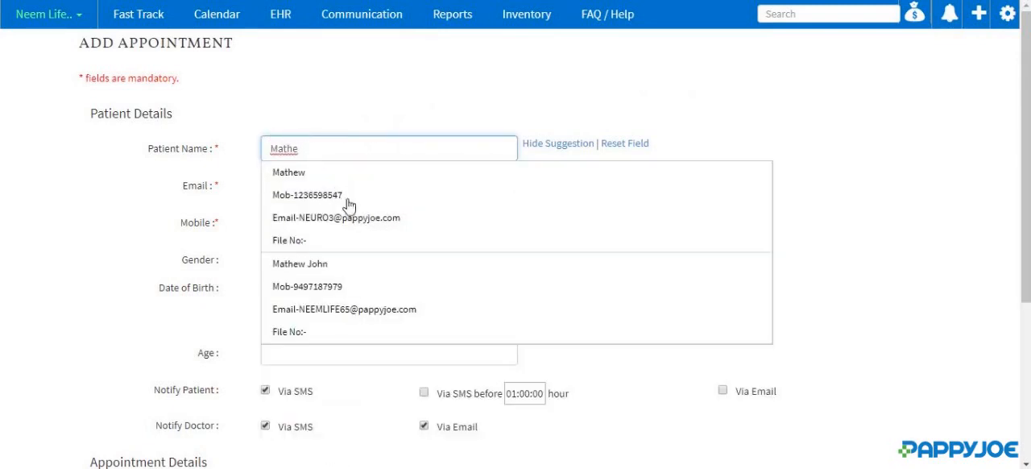
{"action": "left_click", "coordinate": [340, 288]}
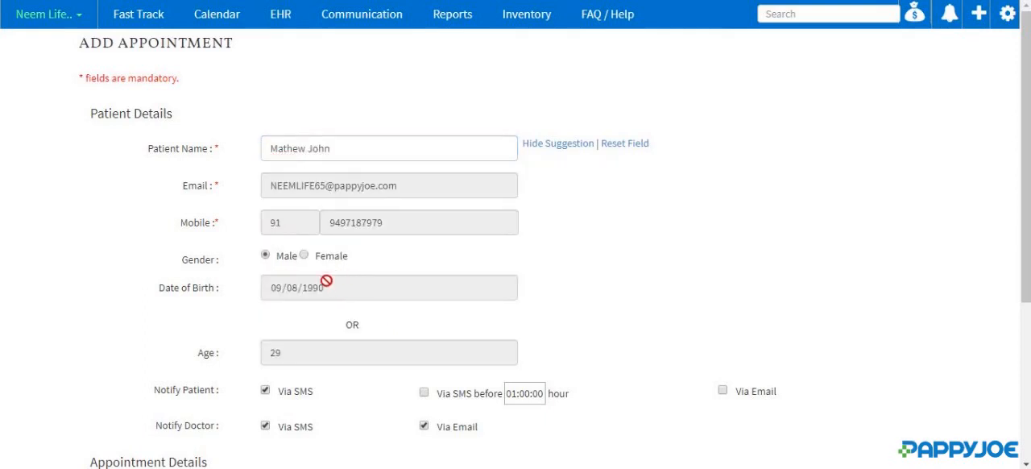
- Enable patient notifications by SMS 01:00:00 hour before the appointment and by email
{"action": "scroll", "coordinate": [313, 276], "scroll_direction": "down", "scroll_amount": 1}
{"action": "scroll", "coordinate": [311, 273], "scroll_direction": "down", "scroll_amount": 2}
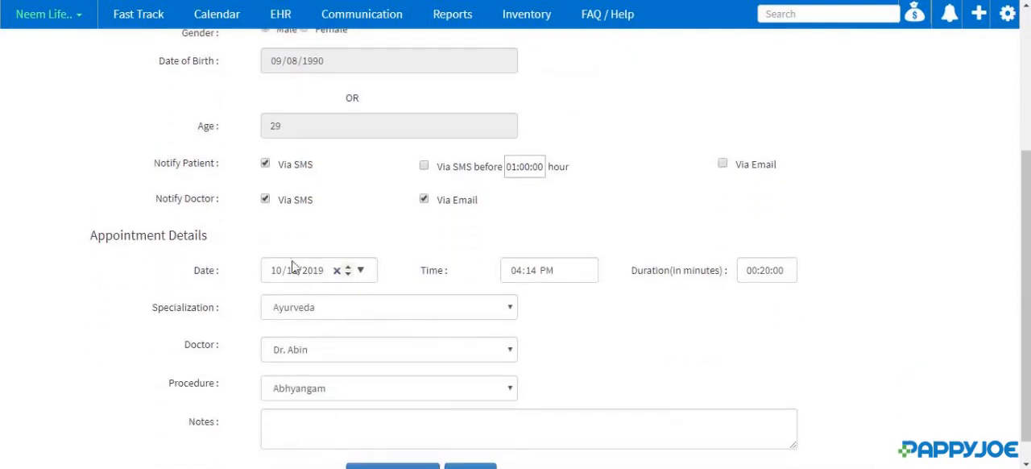
{"action": "scroll", "coordinate": [387, 201], "scroll_direction": "up", "scroll_amount": 1}
{"action": "scroll", "coordinate": [387, 202], "scroll_direction": "up", "scroll_amount": 1}
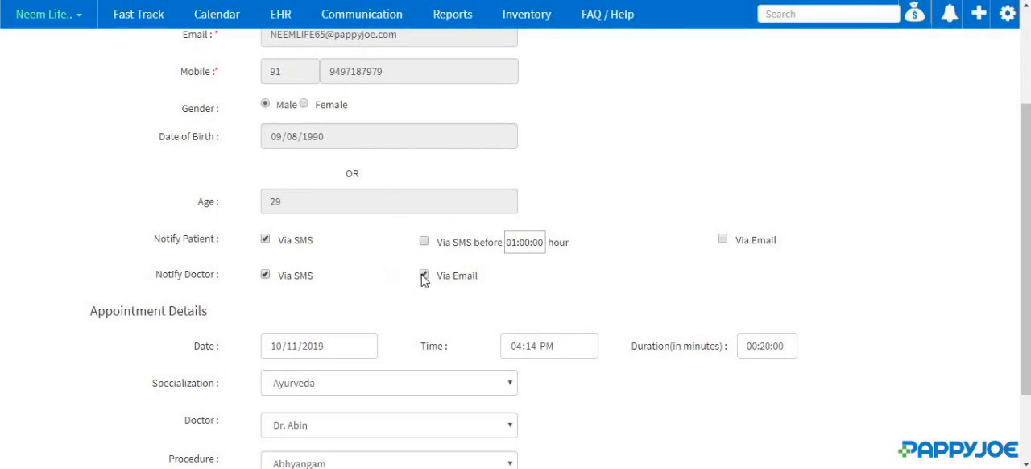
{"action": "left_click", "coordinate": [425, 241]}
{"action": "left_click", "coordinate": [723, 240]}
- Set the appointment date to 10/11/2019 and the time to 06:00 PM
{"action": "scroll", "coordinate": [358, 283], "scroll_direction": "down", "scroll_amount": 1}
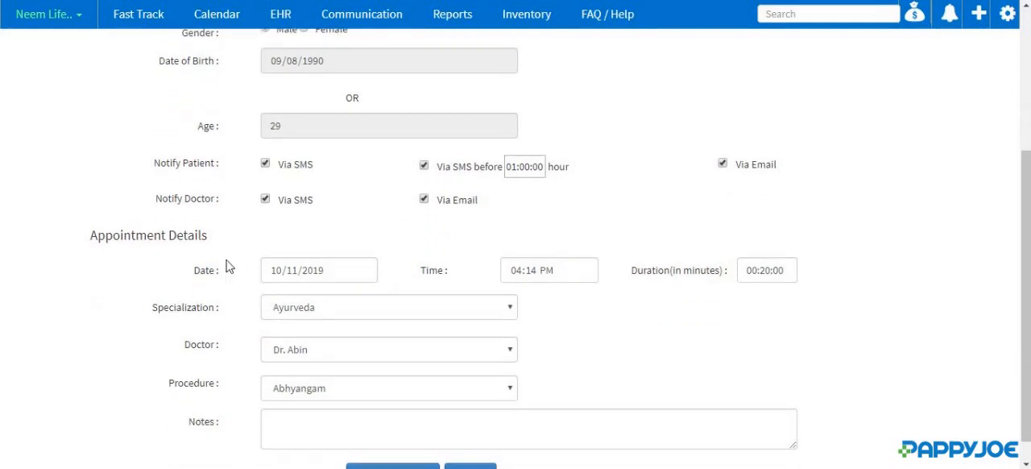
{"action": "scroll", "coordinate": [241, 262], "scroll_direction": "down", "scroll_amount": 1}
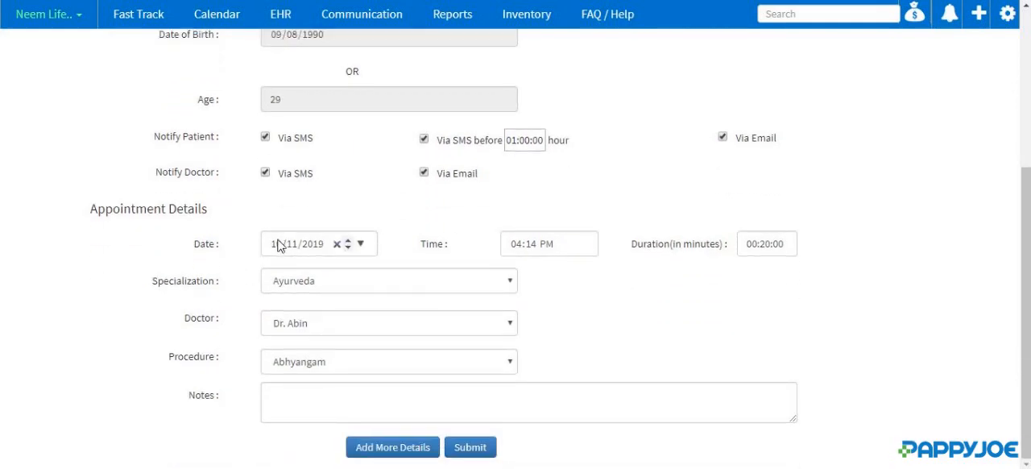
{"action": "left_click", "coordinate": [280, 250]}
{"action": "type", "text": "10/"}
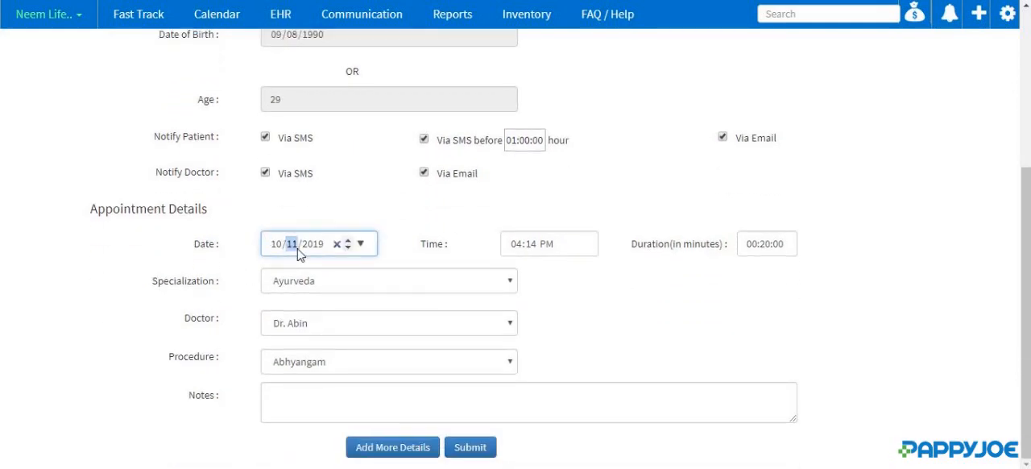
{"action": "type", "text": "11"}
{"action": "left_click", "coordinate": [520, 248]}
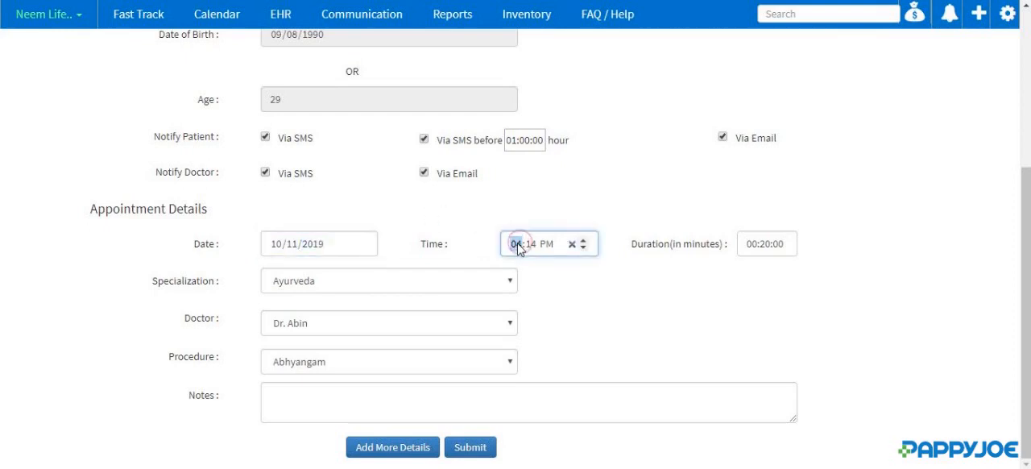
{"action": "type", "text": "6:00"}
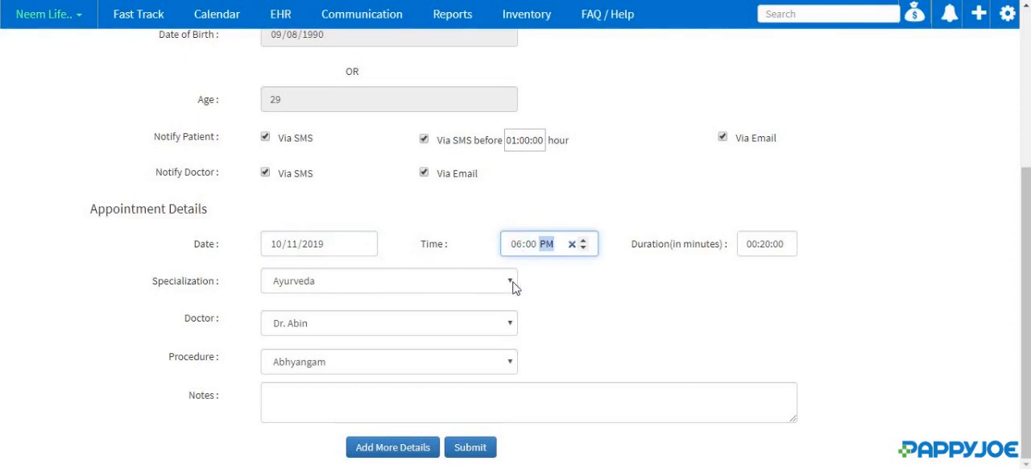
- Choose the Ayurveda specialization, a different doctor than the preset one and the Abhyangam procedure, and submit the appointment
{"action": "left_click", "coordinate": [512, 282]}
{"action": "left_click", "coordinate": [415, 300]}
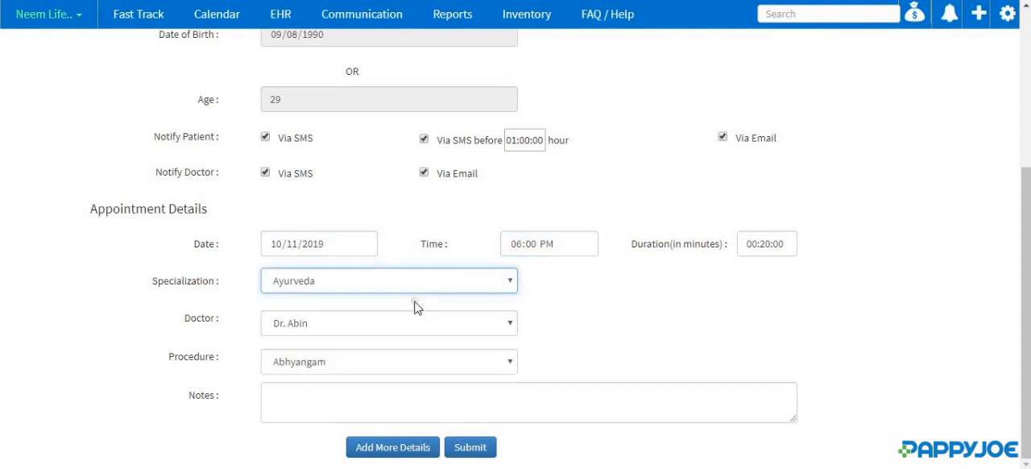
{"action": "left_click", "coordinate": [490, 321]}
{"action": "left_click", "coordinate": [364, 359]}
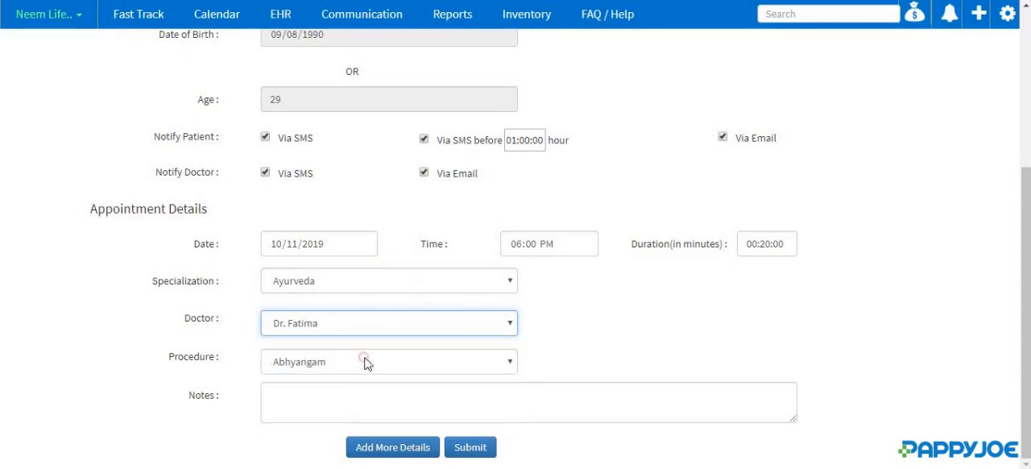
{"action": "left_click", "coordinate": [492, 364]}
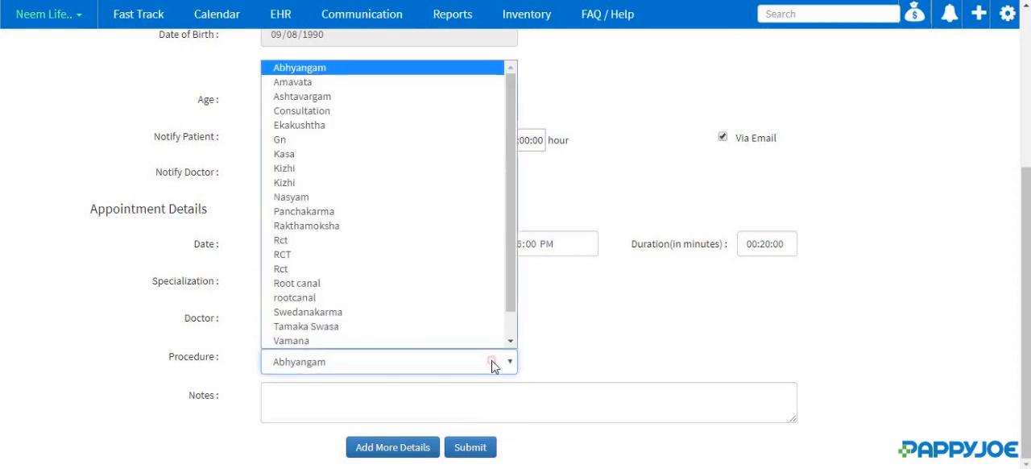
{"action": "left_click", "coordinate": [283, 68]}
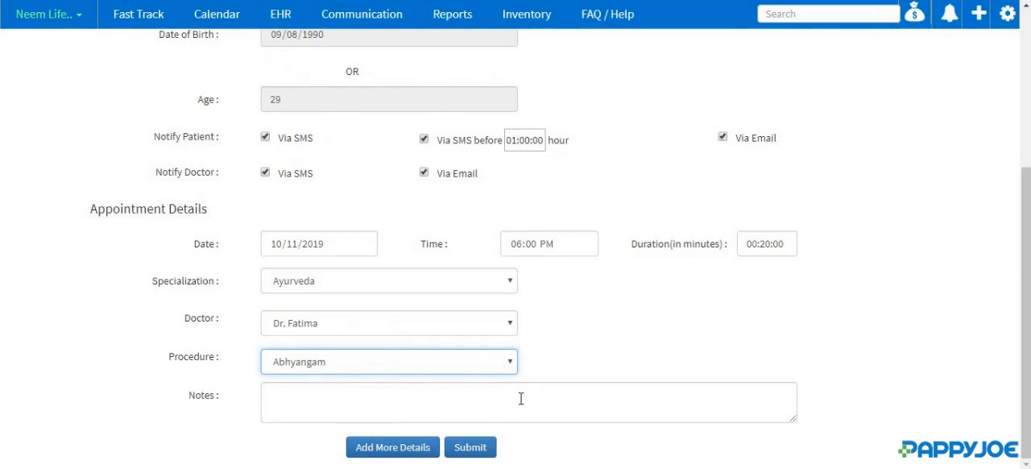
{"action": "left_click", "coordinate": [483, 454]}
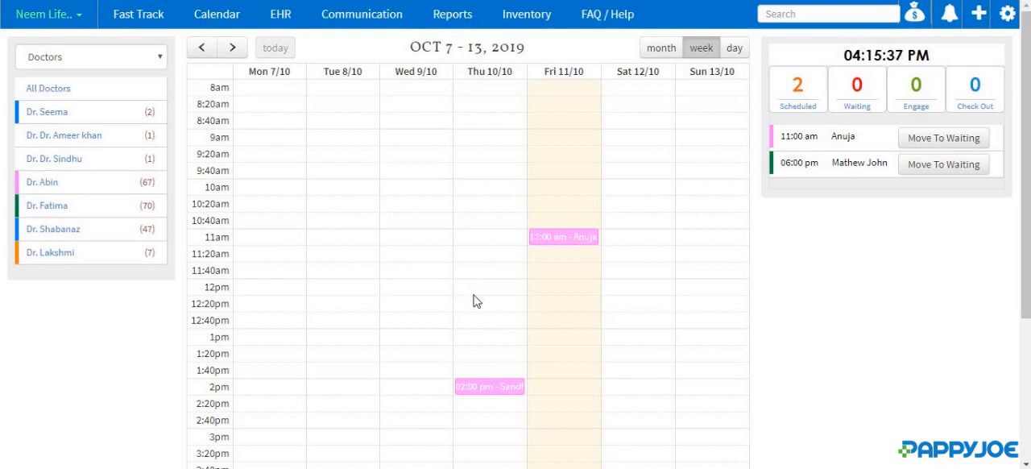
- View the summary of Friday's 11:00 am appointment in the calendar and close it
{"action": "left_click", "coordinate": [567, 245]}
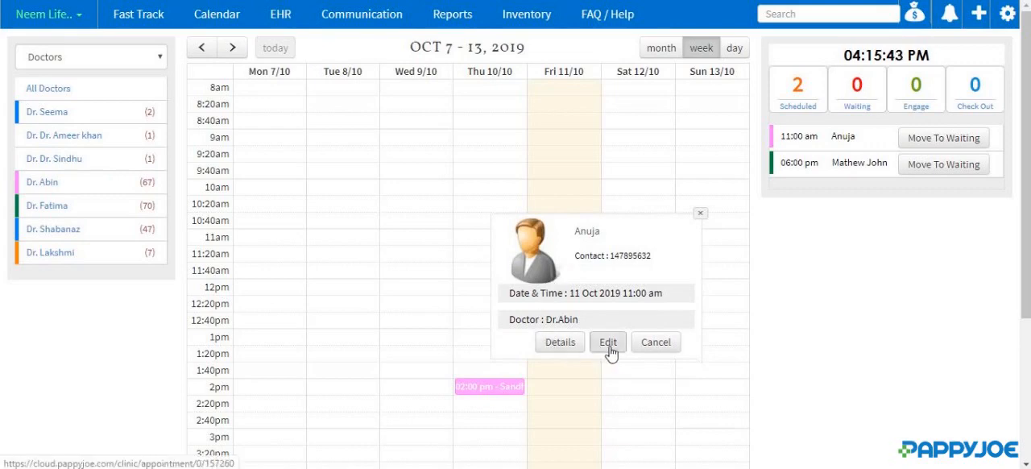
{"action": "left_click", "coordinate": [701, 216]}
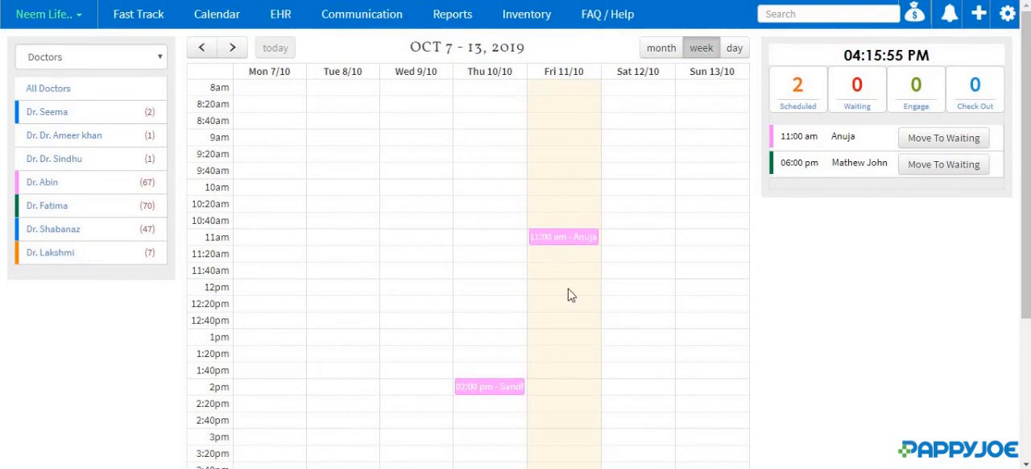
- Start a new appointment from Friday's 7pm calendar slot and choose an existing patient through a name search
{"action": "scroll", "coordinate": [571, 295], "scroll_direction": "down", "scroll_amount": 3}
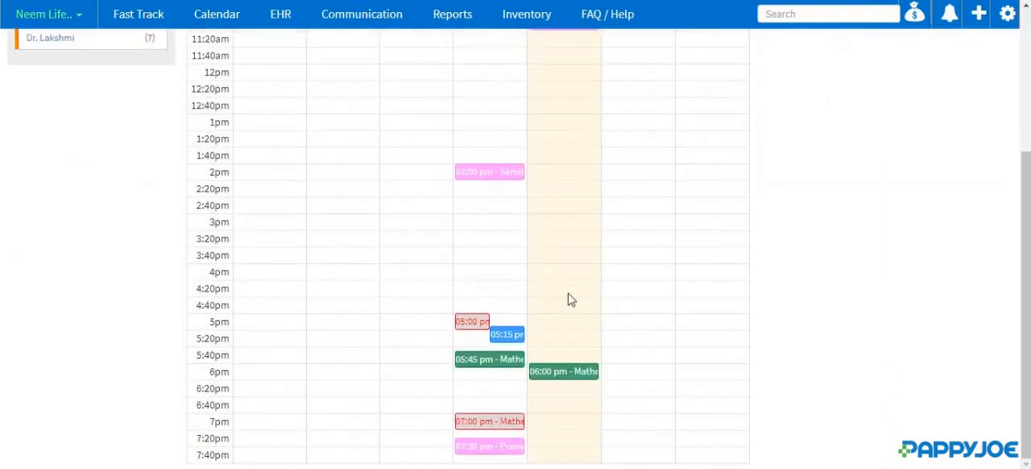
{"action": "left_click", "coordinate": [581, 423]}
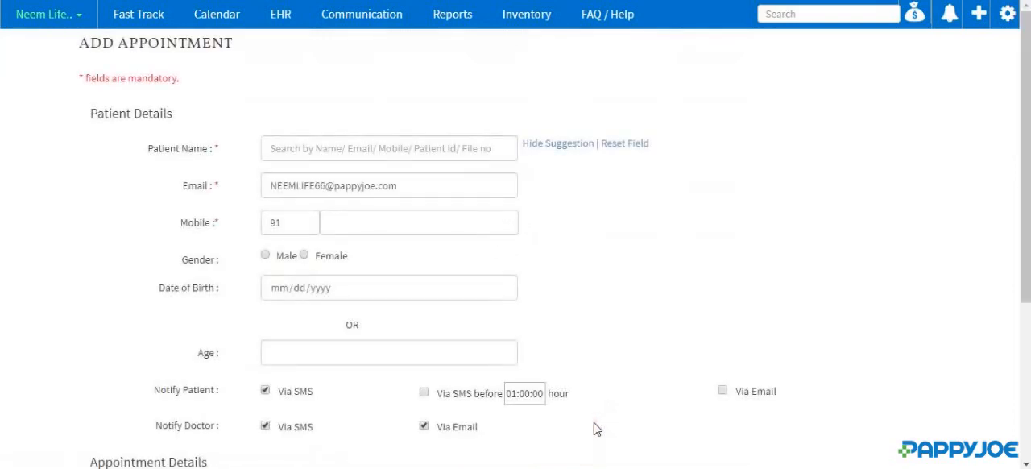
{"action": "left_click", "coordinate": [292, 148]}
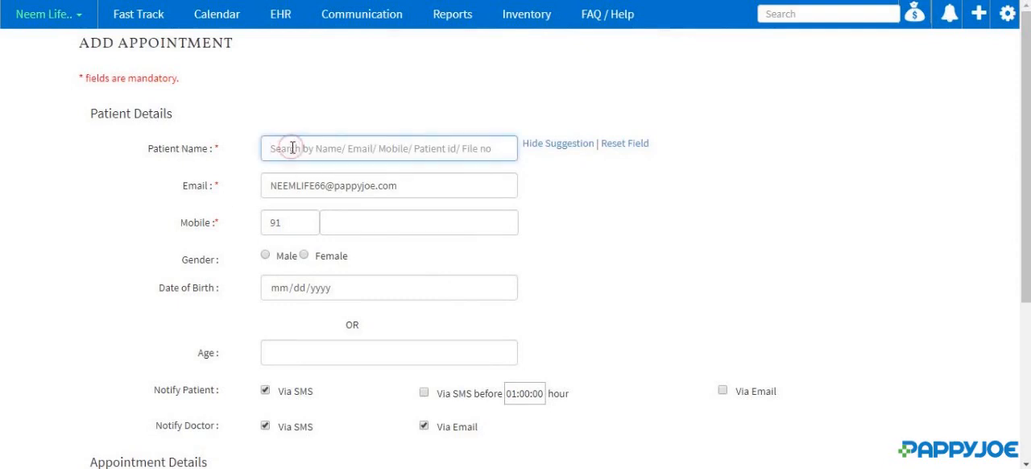
{"action": "type", "text": "abin"}
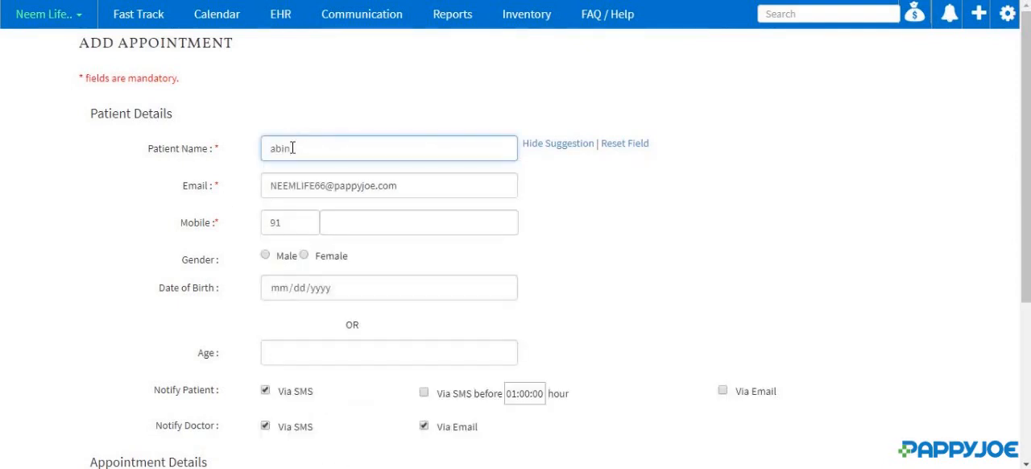
{"action": "left_click", "coordinate": [300, 191]}
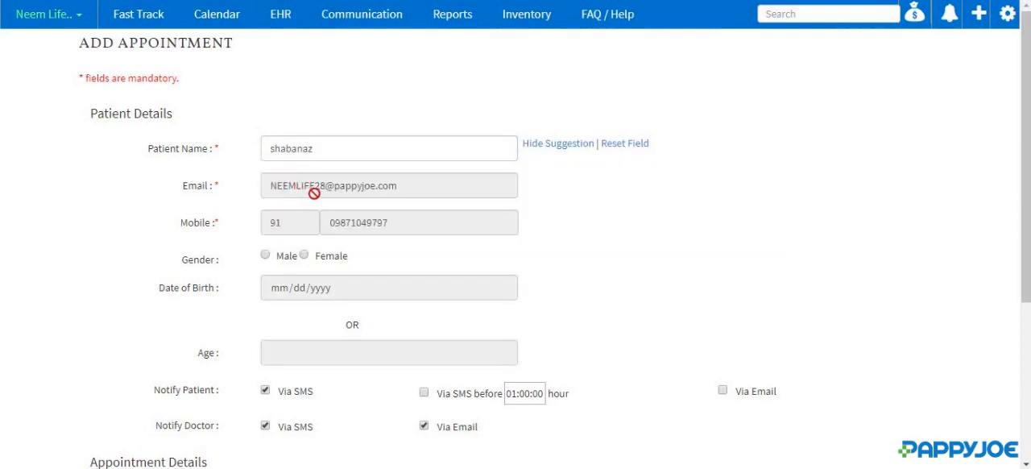
- Keep the Ayurveda specialization and preset doctor, select the Abhyangam procedure, and submit the 07:00 PM appointment
{"action": "scroll", "coordinate": [315, 195], "scroll_direction": "down", "scroll_amount": 1}
{"action": "scroll", "coordinate": [324, 202], "scroll_direction": "down", "scroll_amount": 1}
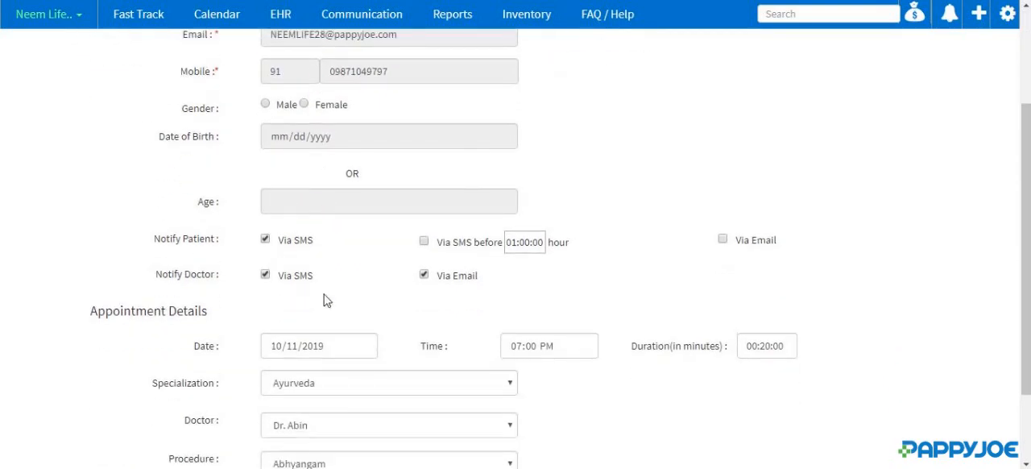
{"action": "scroll", "coordinate": [326, 300], "scroll_direction": "down", "scroll_amount": 1}
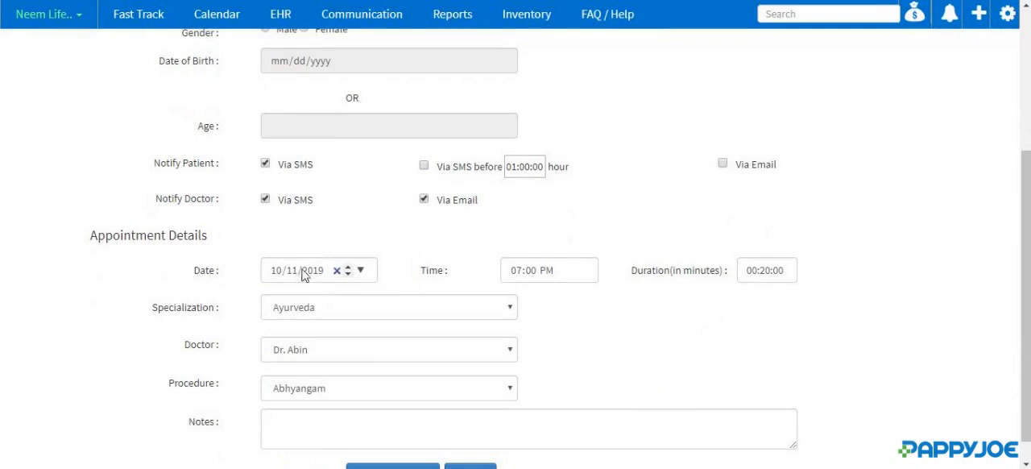
{"action": "scroll", "coordinate": [539, 274], "scroll_direction": "down", "scroll_amount": 1}
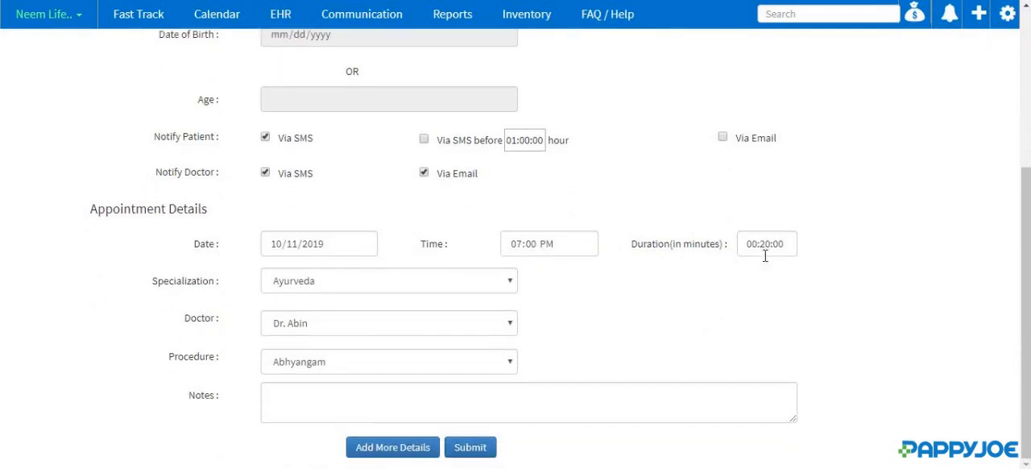
{"action": "left_click", "coordinate": [385, 282]}
{"action": "left_click", "coordinate": [387, 277]}
{"action": "left_click", "coordinate": [502, 323]}
{"action": "left_click", "coordinate": [501, 320]}
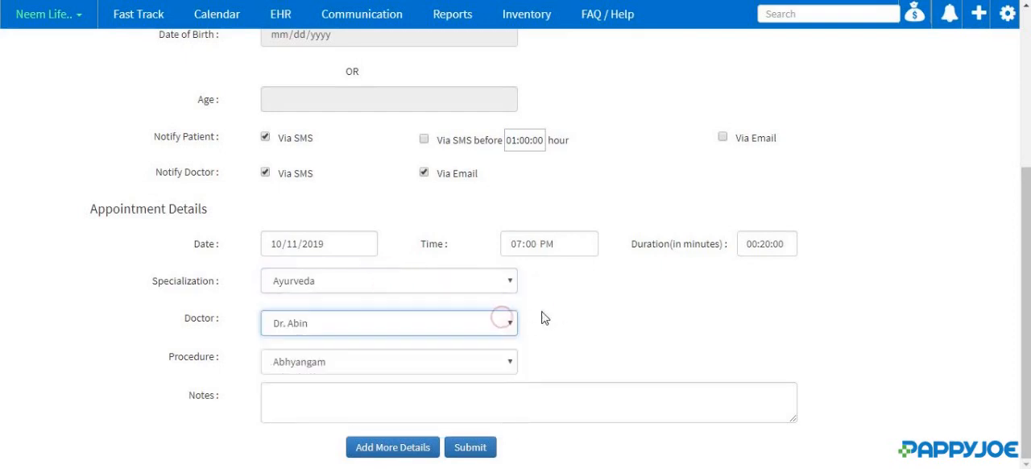
{"action": "left_click", "coordinate": [511, 361]}
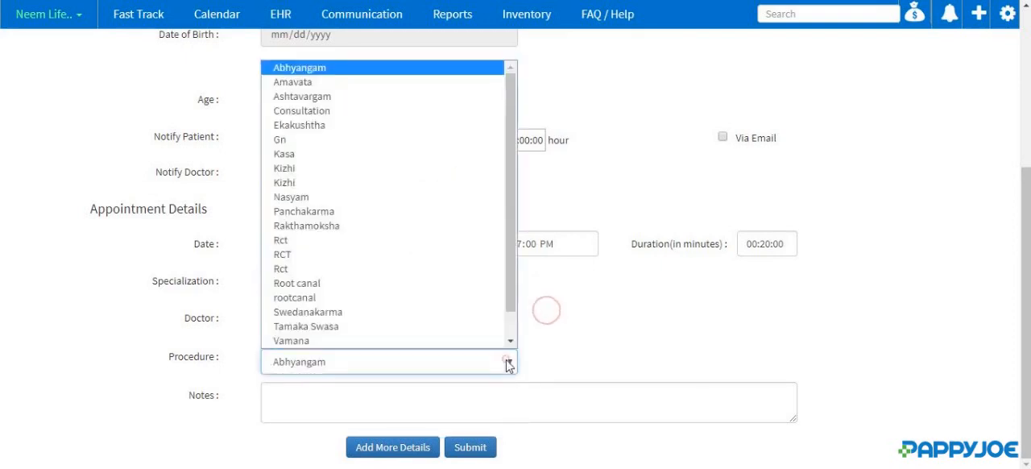
{"action": "left_click", "coordinate": [313, 69]}
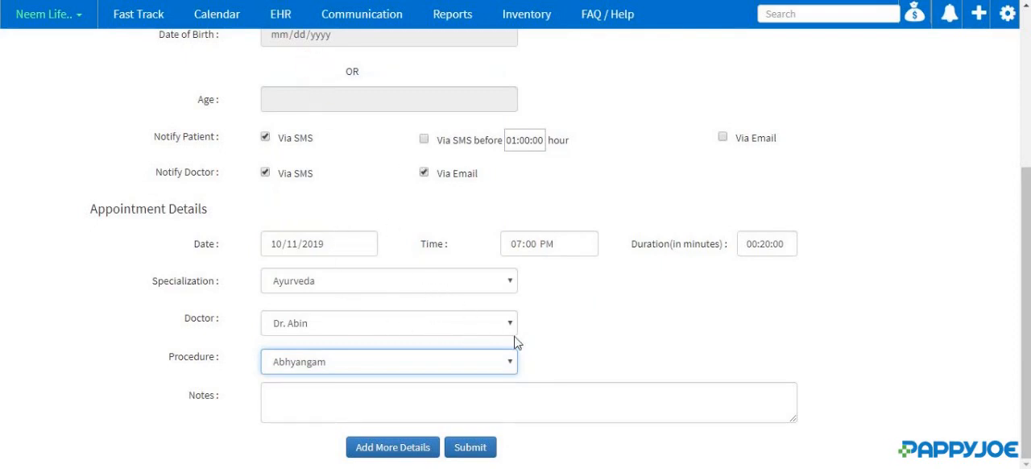
{"action": "left_click", "coordinate": [475, 447]}
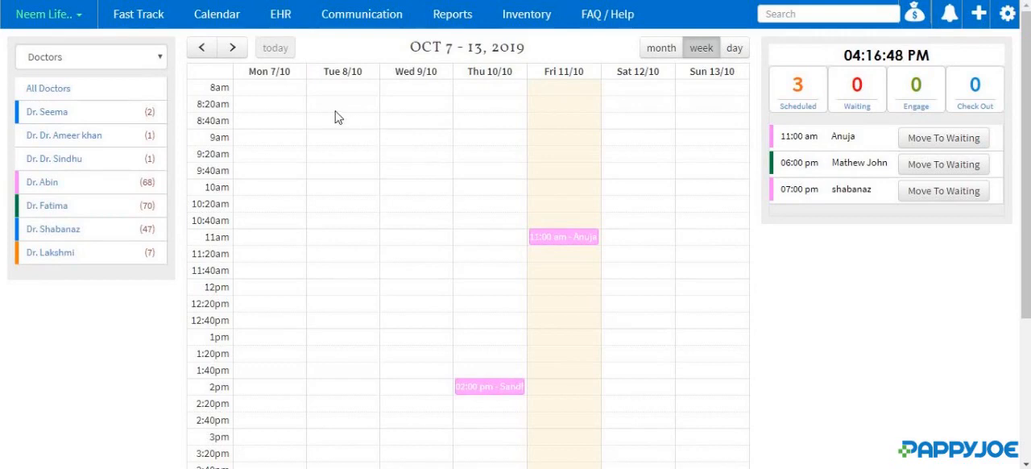
- Open the first patient's record in the EHR and start a new appointment for that patient
{"action": "left_click", "coordinate": [286, 19]}
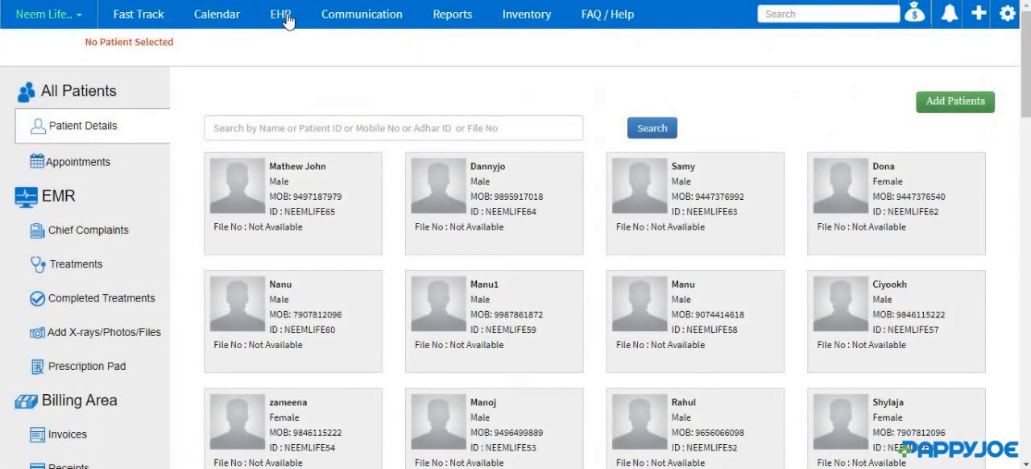
{"action": "left_click", "coordinate": [349, 176]}
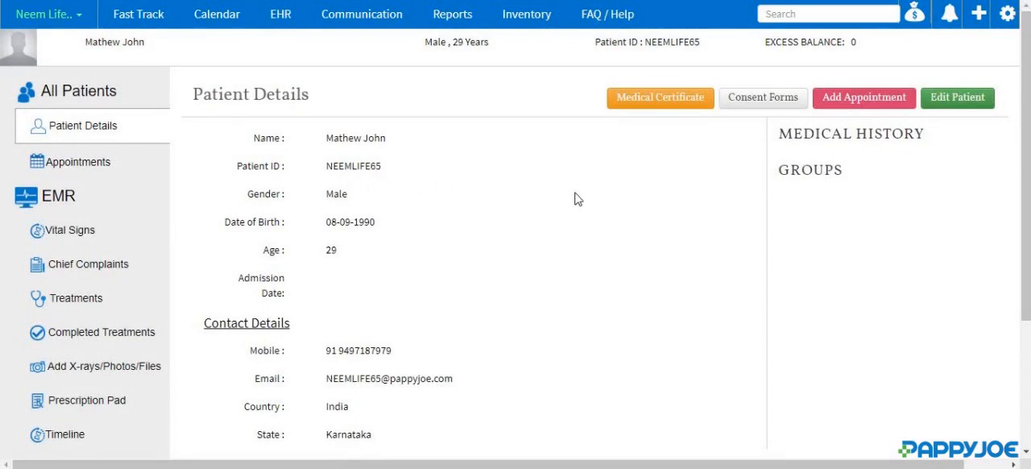
{"action": "left_click", "coordinate": [834, 104]}
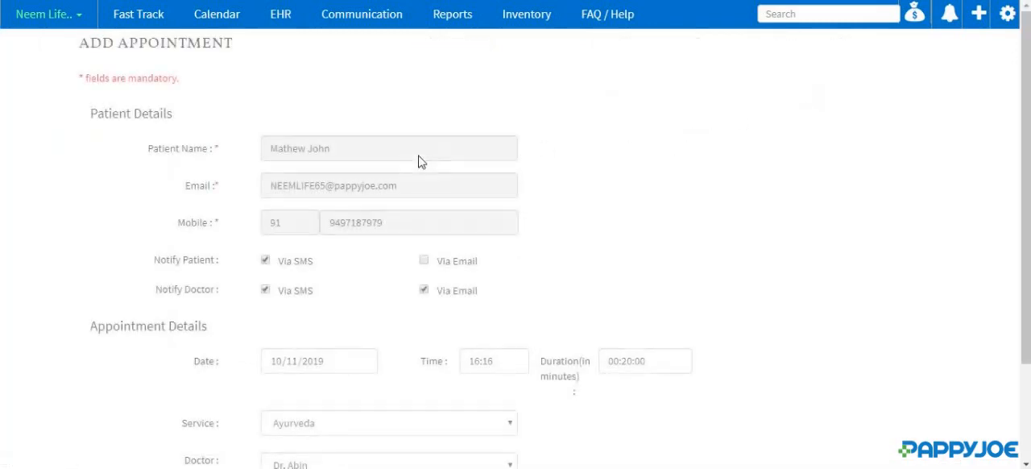
{"action": "scroll", "coordinate": [357, 276], "scroll_direction": "down", "scroll_amount": 1}
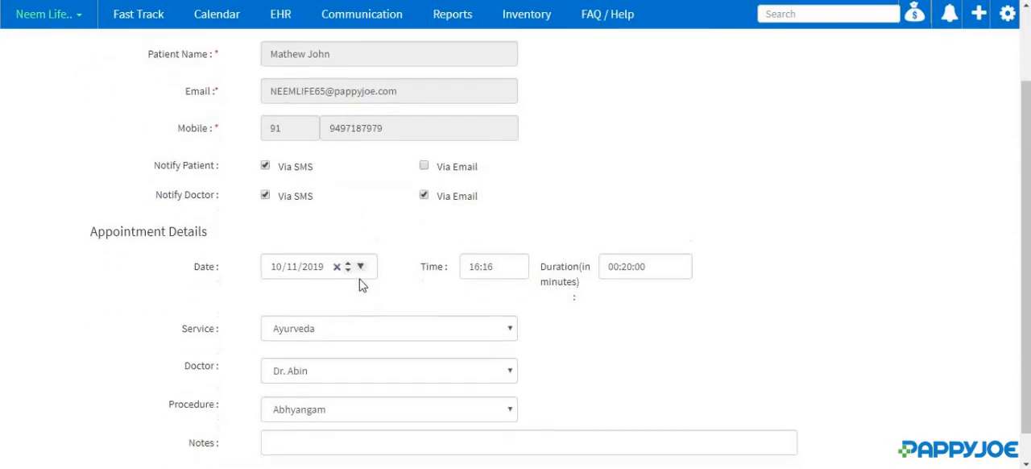
- Keep Ayurveda as the service in the appointment details and assign another doctor in place of the preset one
{"action": "scroll", "coordinate": [360, 278], "scroll_direction": "down", "scroll_amount": 1}
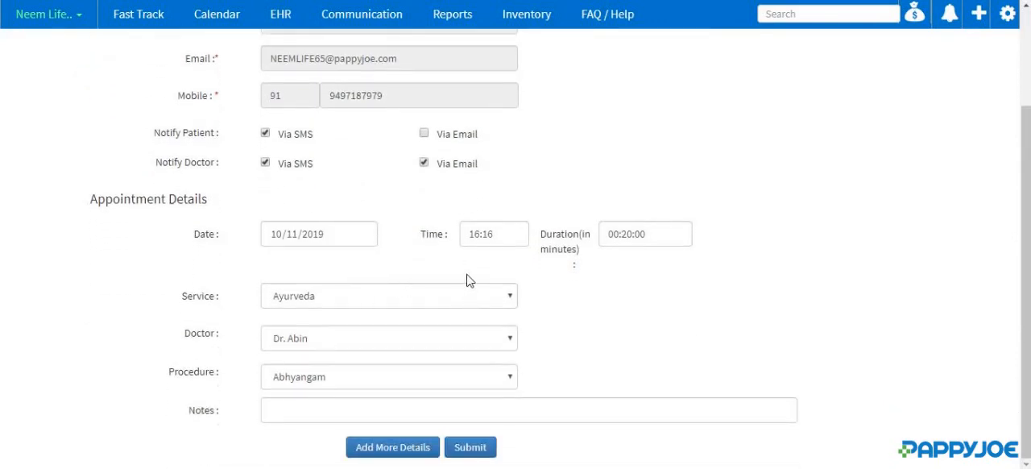
{"action": "left_click", "coordinate": [473, 234]}
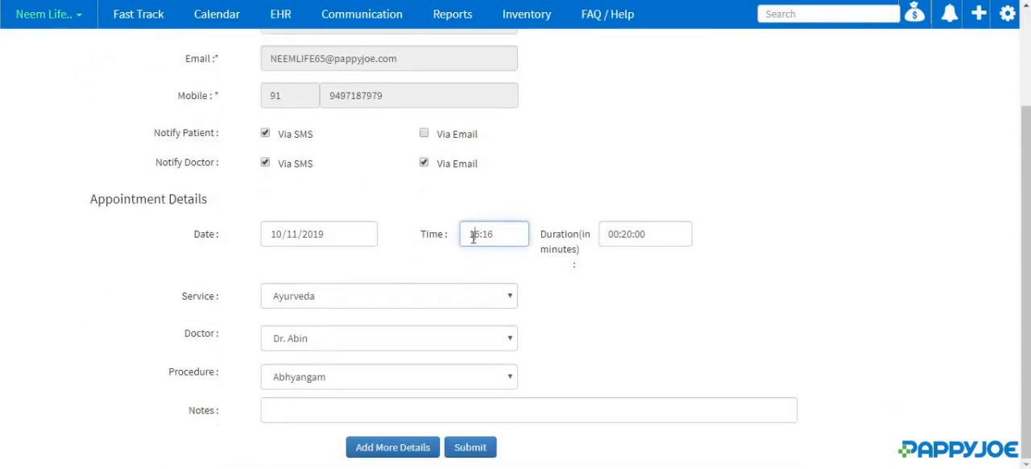
{"action": "left_click", "coordinate": [509, 299]}
{"action": "left_click", "coordinate": [475, 317]}
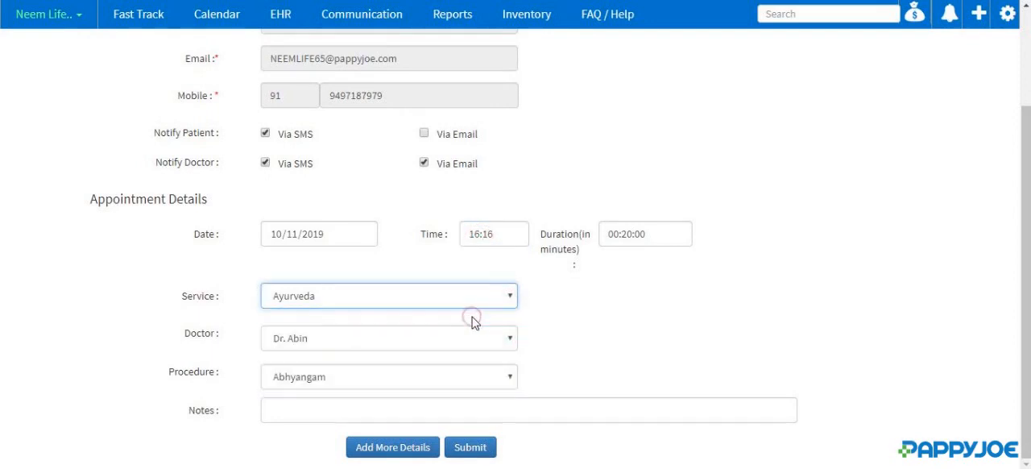
{"action": "left_click", "coordinate": [497, 329]}
{"action": "left_click", "coordinate": [422, 376]}
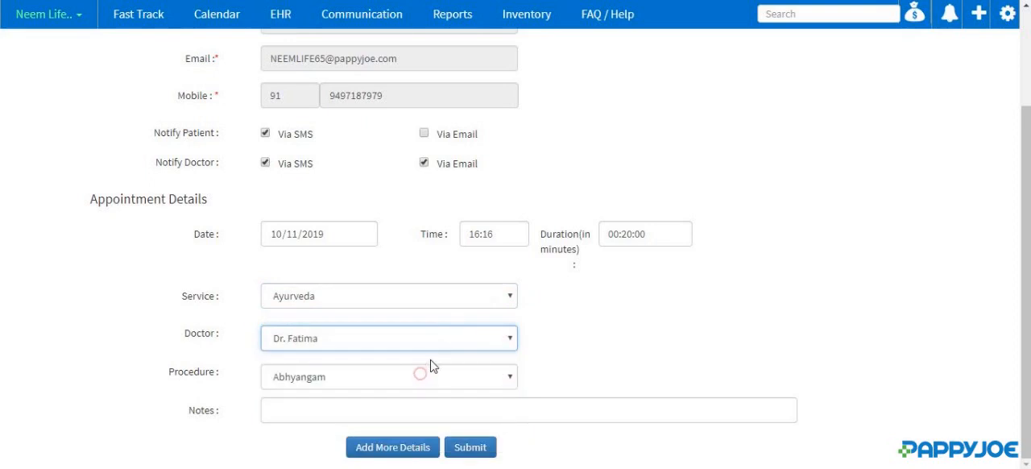
- Select Abhyangam as the procedure and submit the patient's appointment
{"action": "left_click", "coordinate": [466, 376]}
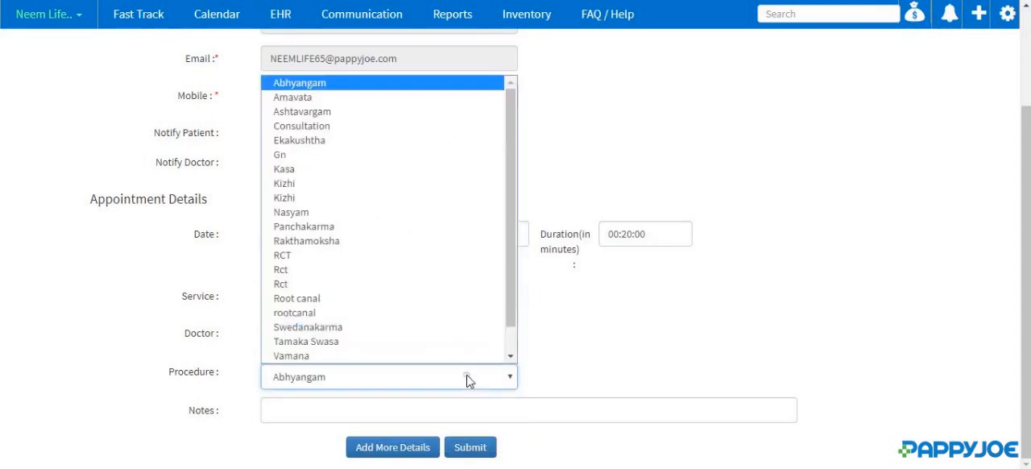
{"action": "left_click", "coordinate": [322, 84]}
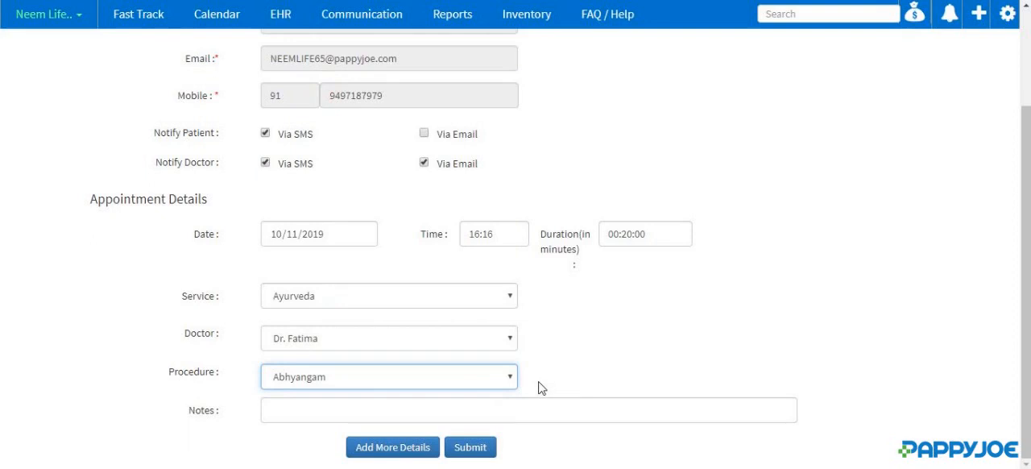
{"action": "left_click", "coordinate": [488, 449]}
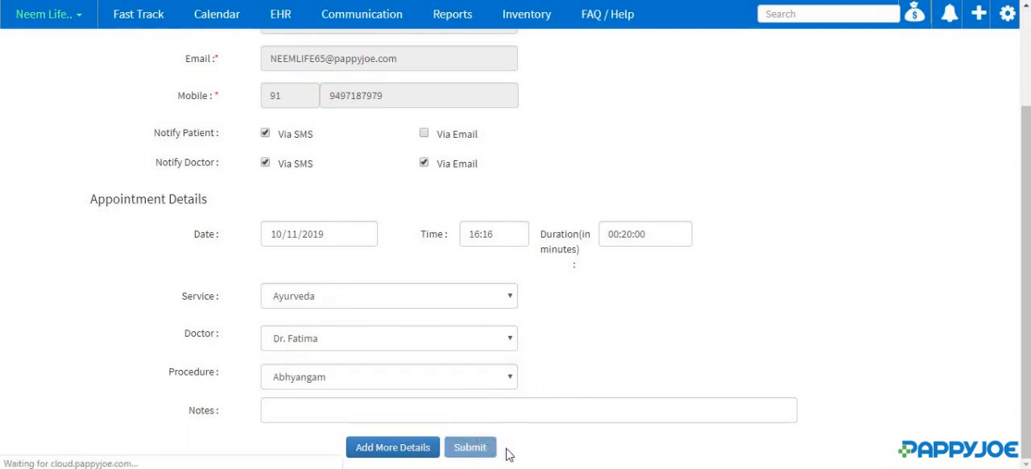